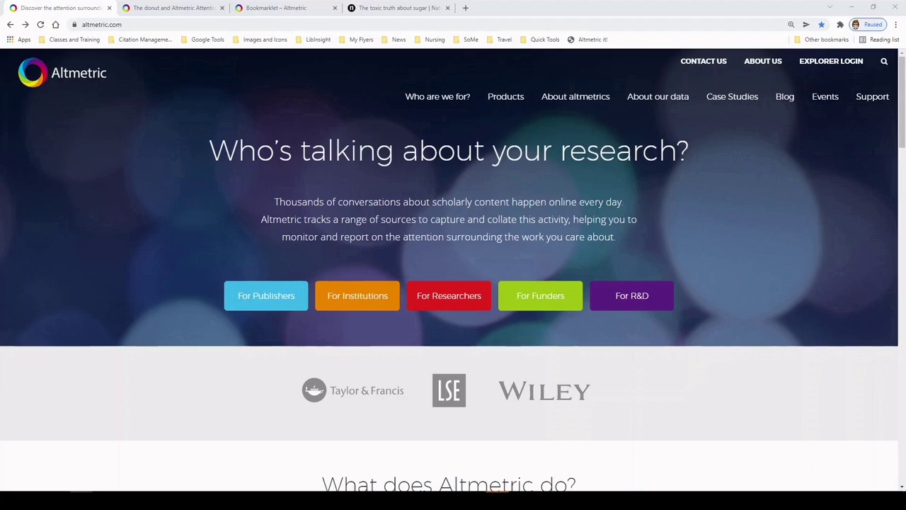
mouse_move(490, 99)
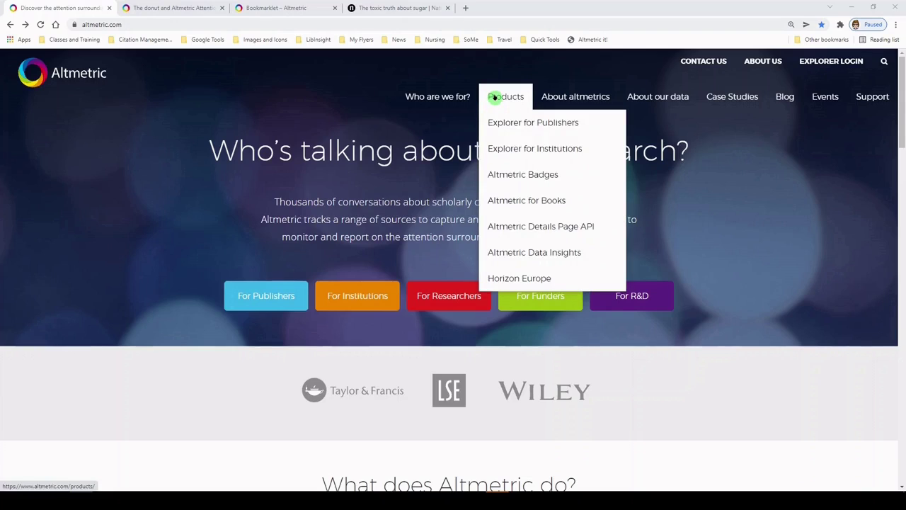
mouse_move(568, 96)
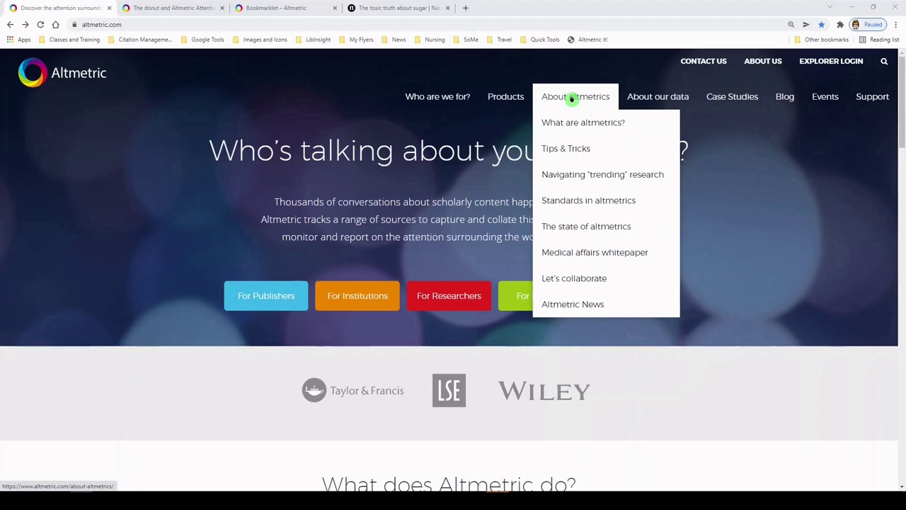
mouse_move(650, 98)
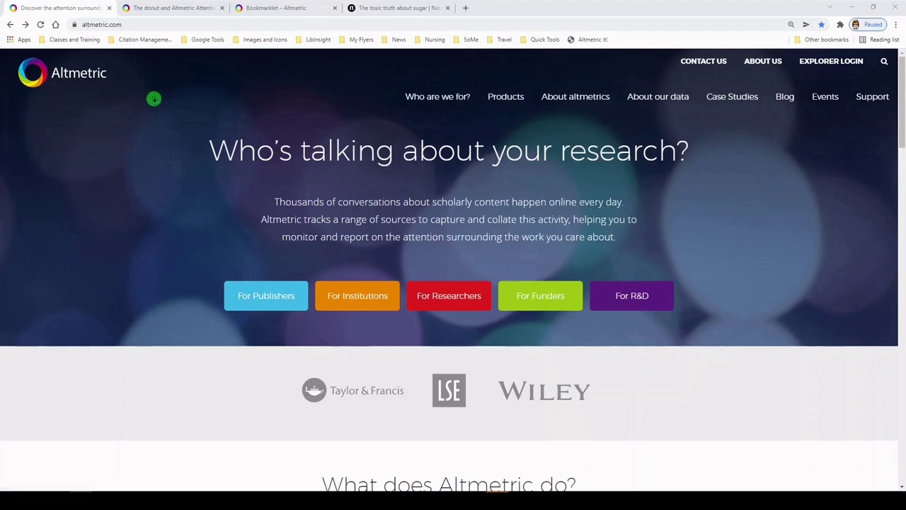
Examine the donut and Attention Score page, covering the donut's color legend, the example donuts and the score section.
click(171, 9)
scroll(663, 445, up, 10)
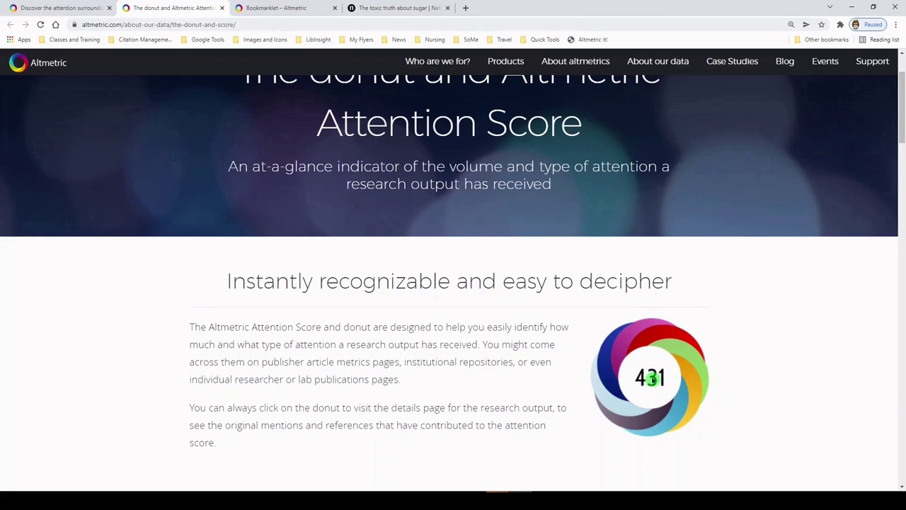
scroll(766, 396, down, 1)
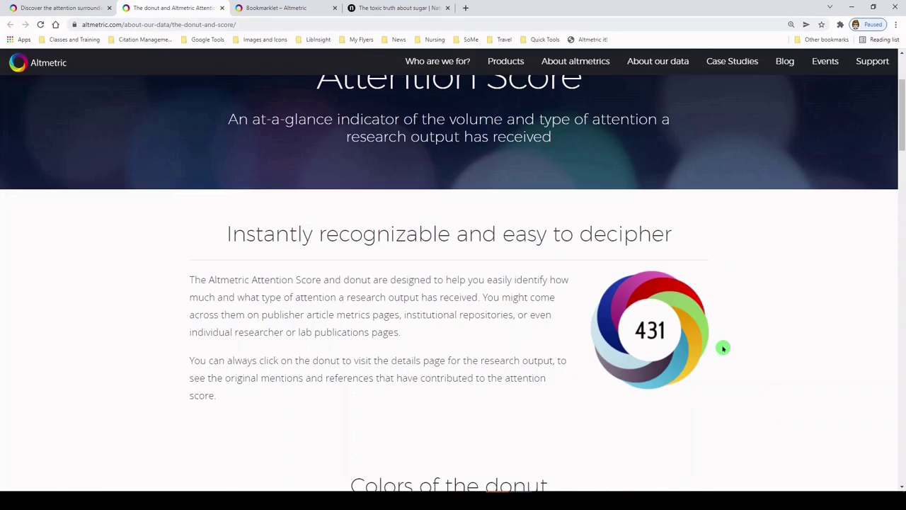
scroll(726, 360, down, 3)
scroll(731, 361, down, 3)
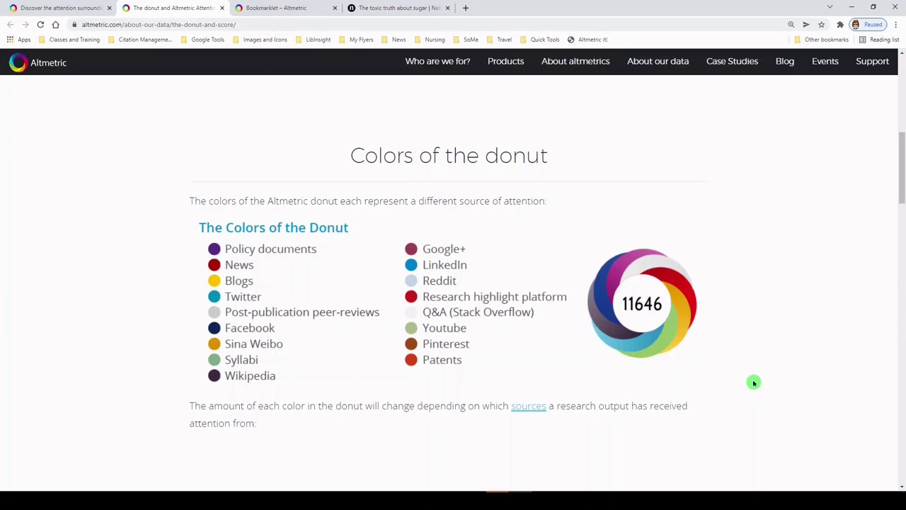
scroll(754, 382, down, 4)
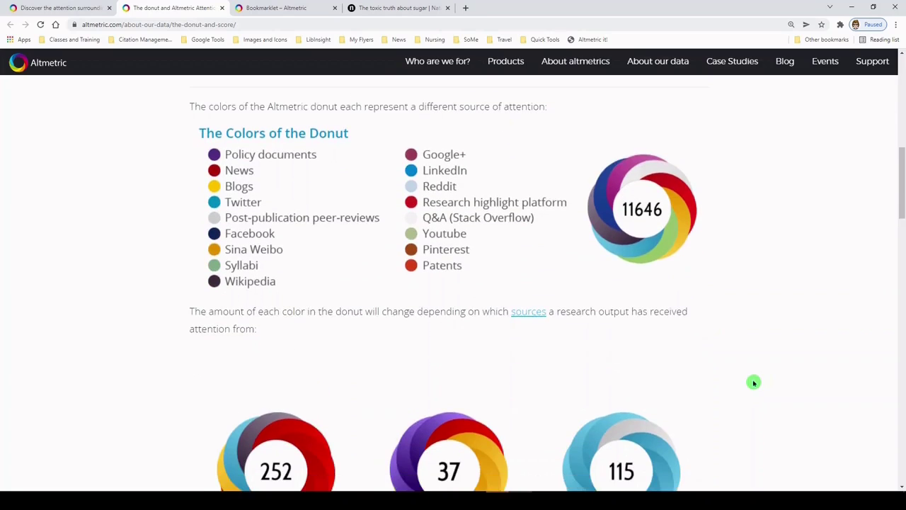
scroll(754, 383, down, 1)
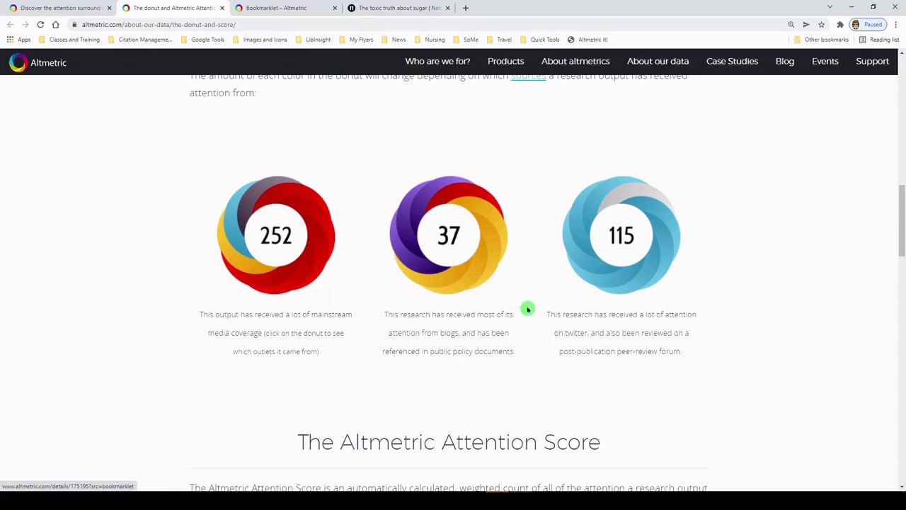
scroll(549, 329, down, 1)
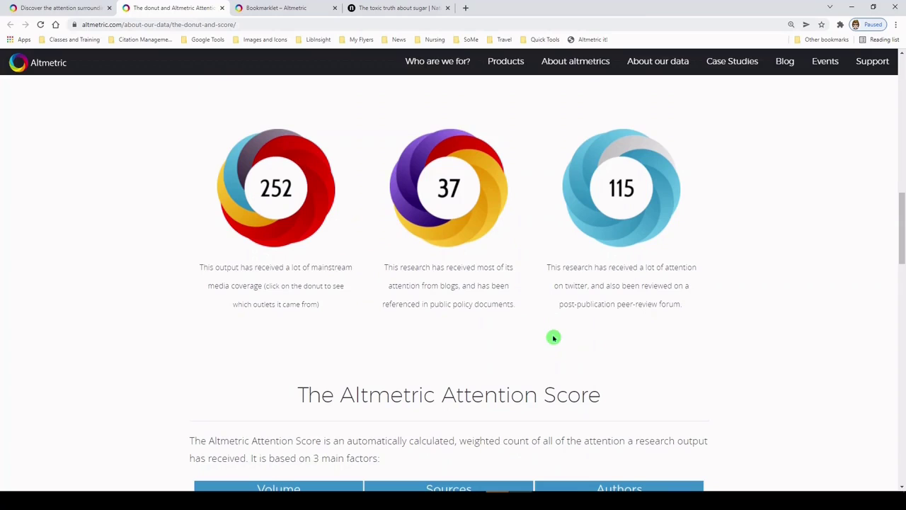
scroll(552, 338, up, 6)
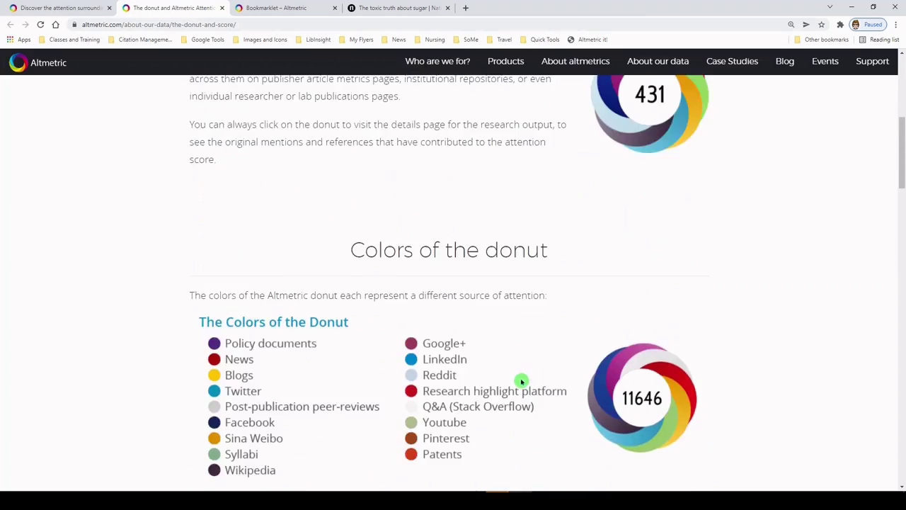
scroll(521, 383, up, 5)
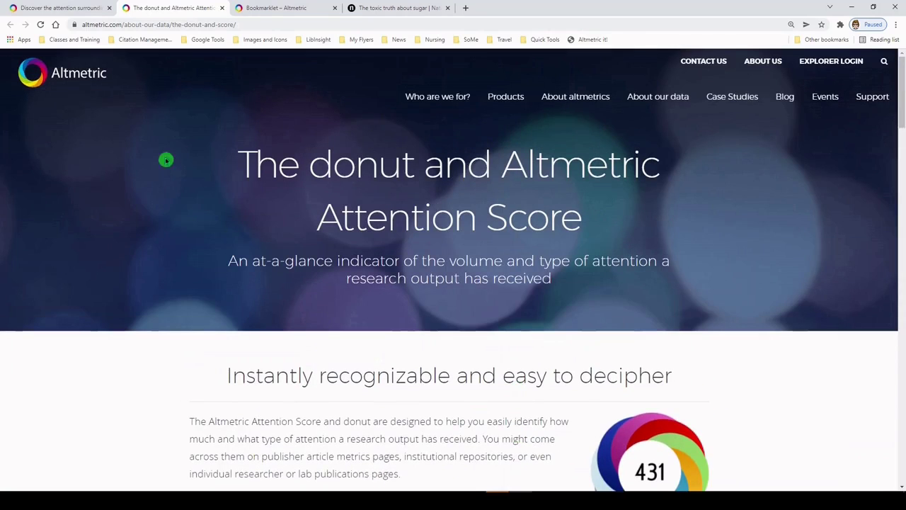
From the Altmetric home page, find the free tools about its data and open the Altmetric Bookmarklet details.
click(37, 7)
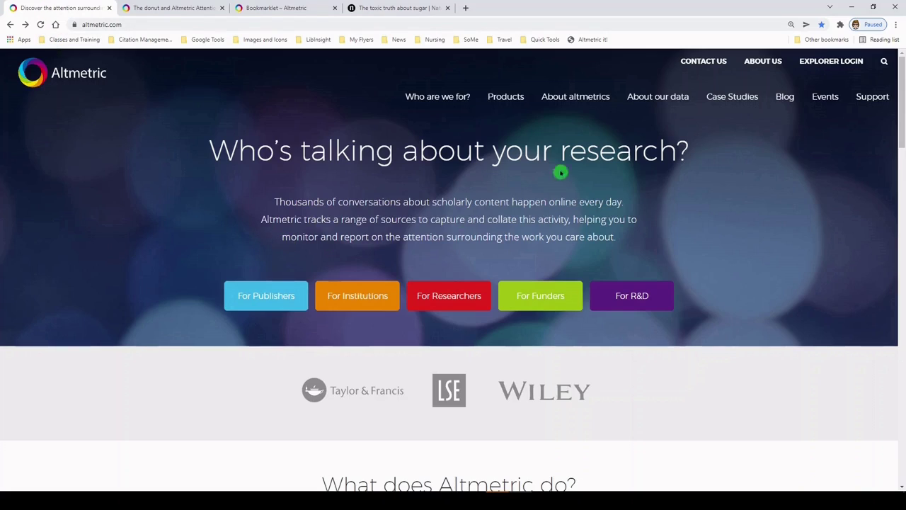
mouse_move(639, 108)
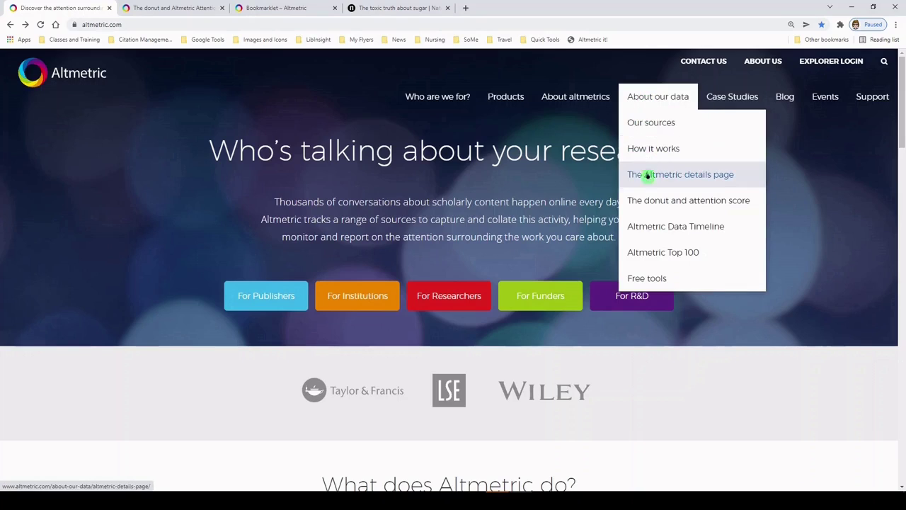
click(663, 280)
scroll(623, 296, down, 2)
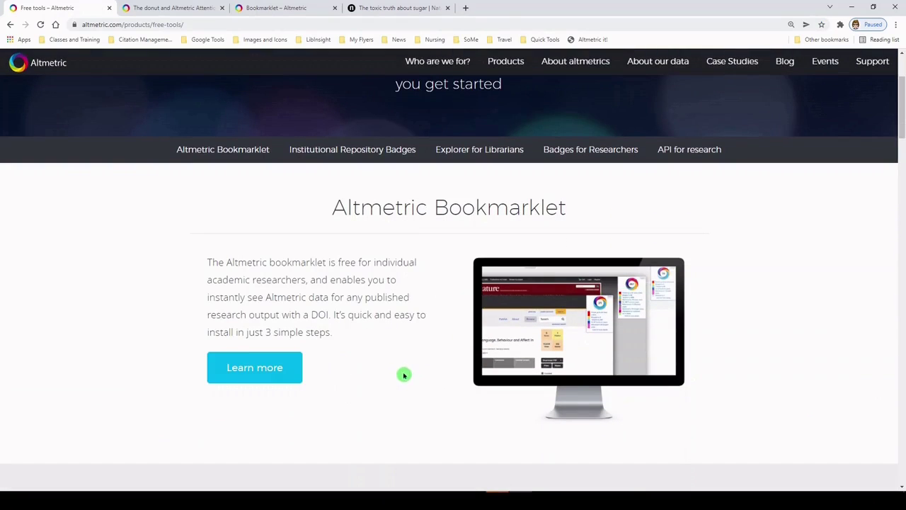
click(271, 371)
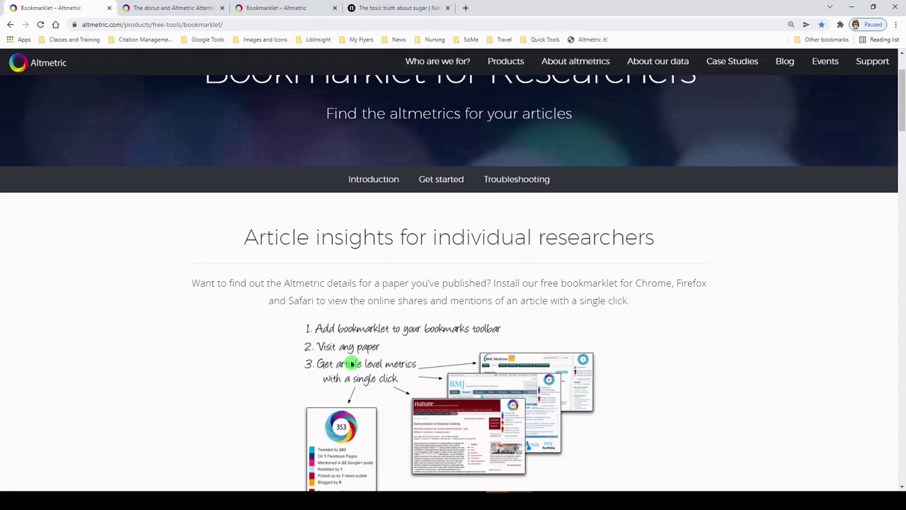
Review the bookmarklet page's introduction, the sign-up form for getting the tool, and the example articles for trying it out.
scroll(352, 363, down, 5)
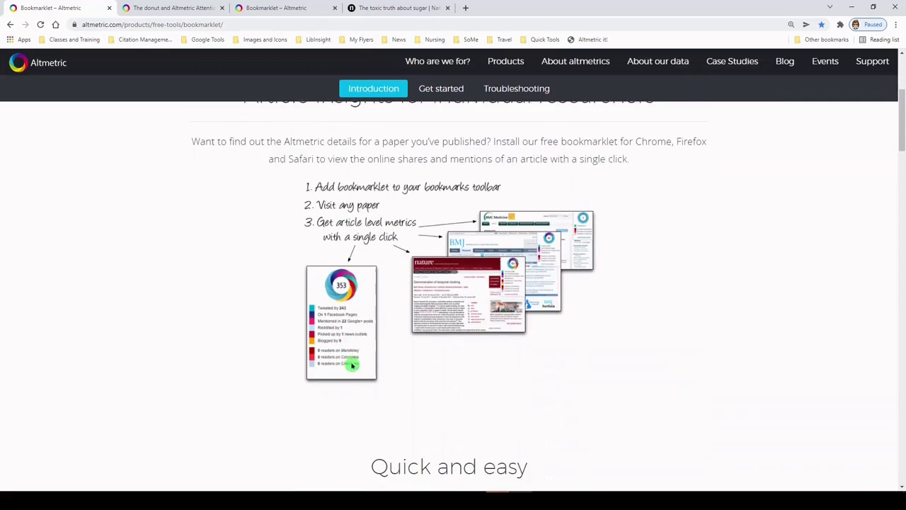
scroll(352, 375, down, 2)
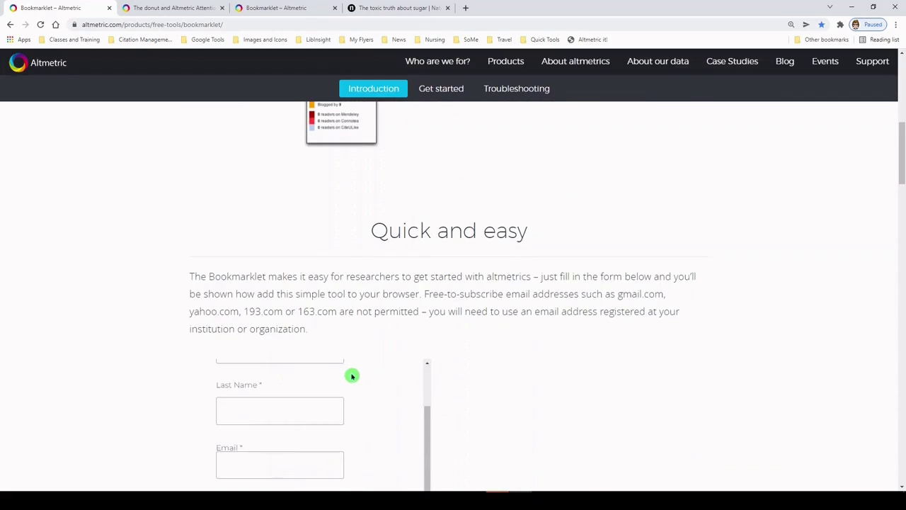
scroll(500, 359, down, 1)
scroll(546, 358, up, 8)
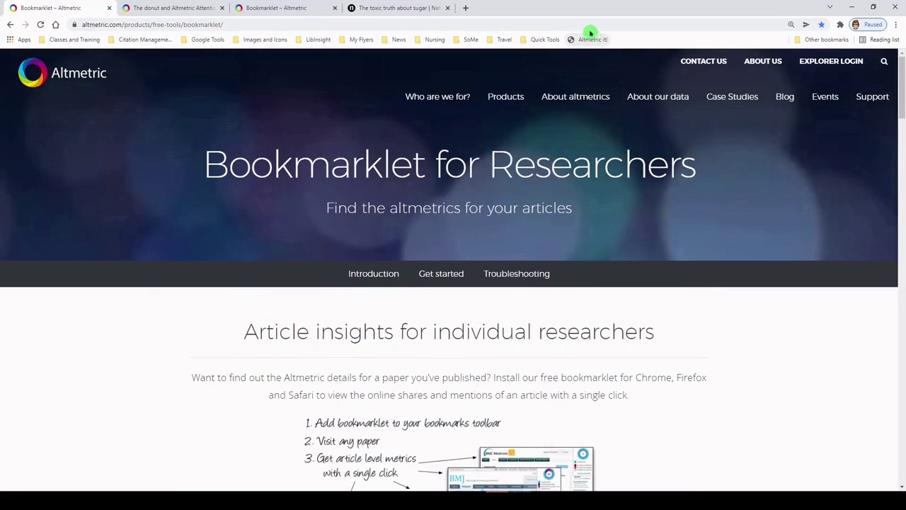
scroll(490, 345, down, 1)
scroll(491, 345, down, 7)
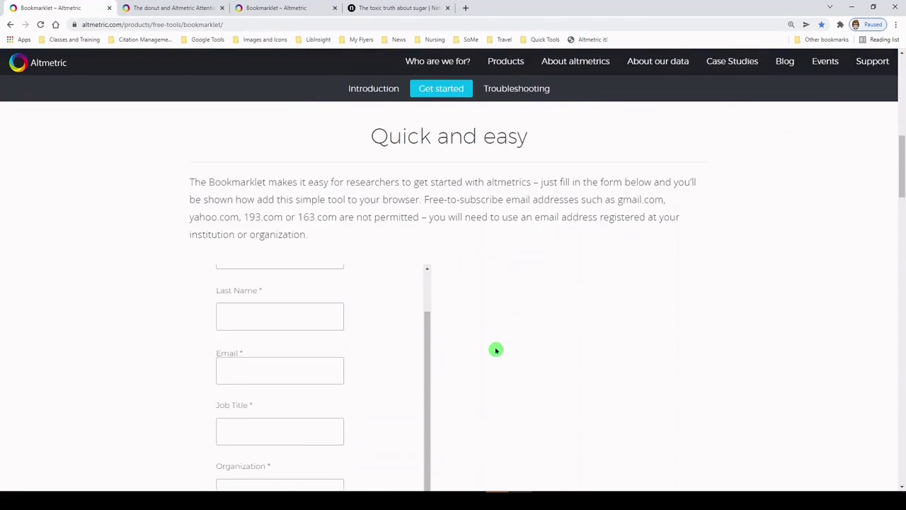
scroll(496, 349, down, 8)
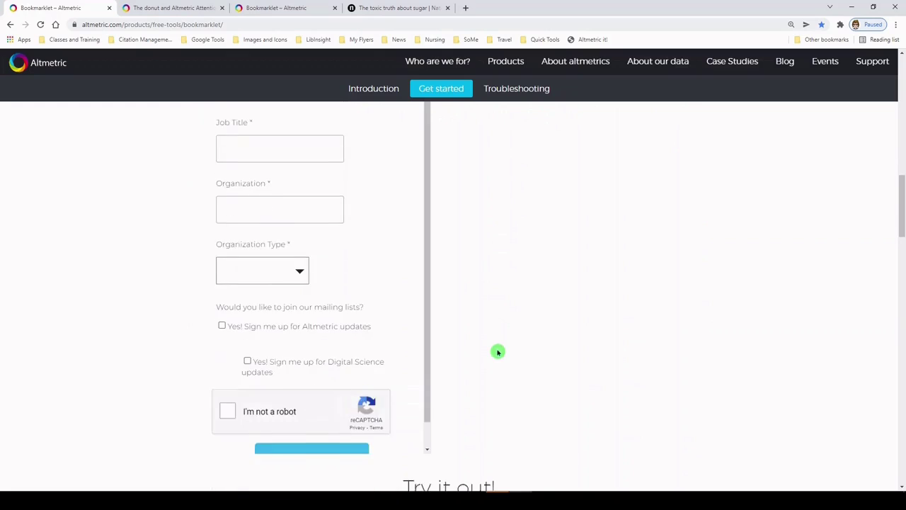
scroll(497, 351, down, 3)
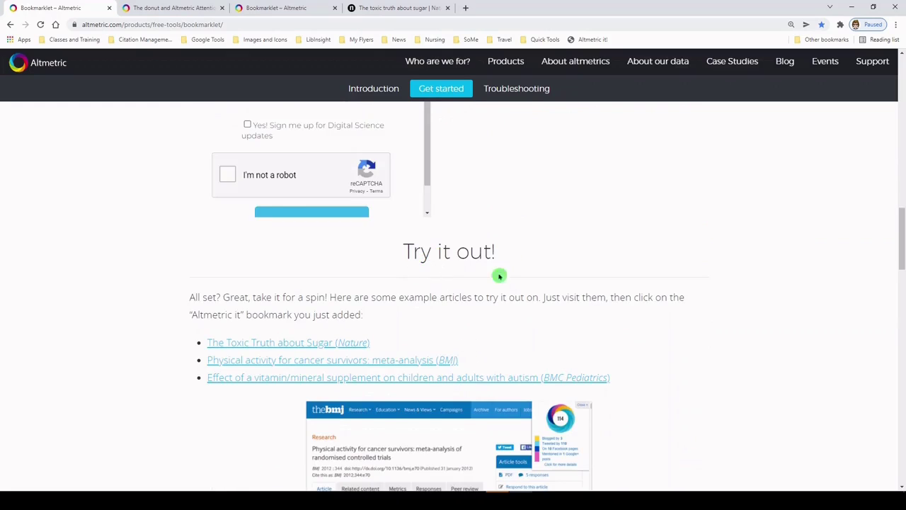
scroll(493, 288, down, 2)
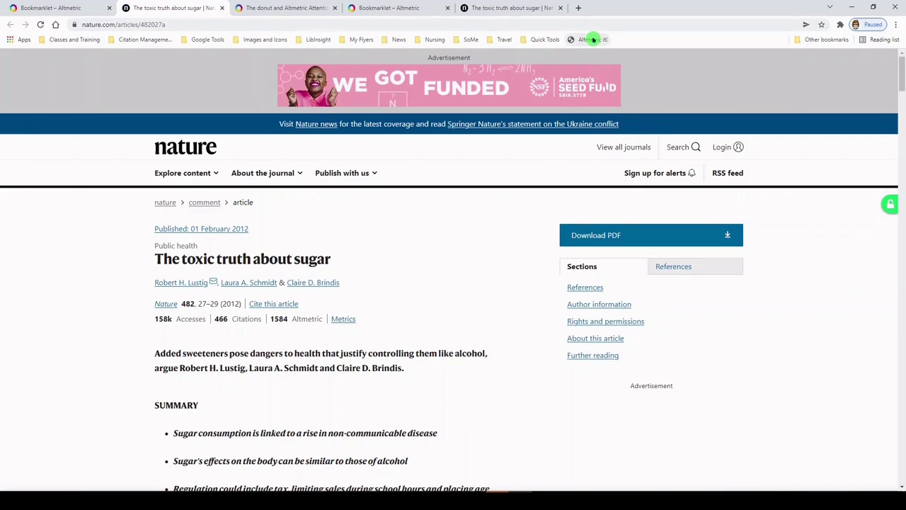
Run the Altmetric it bookmarklet on the Nature article "The toxic truth about sugar" and view its full details page.
click(593, 39)
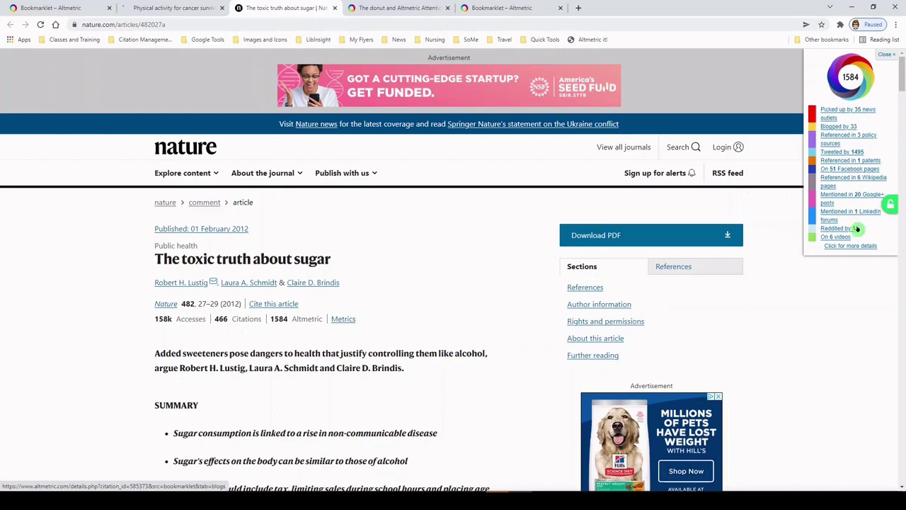
click(858, 247)
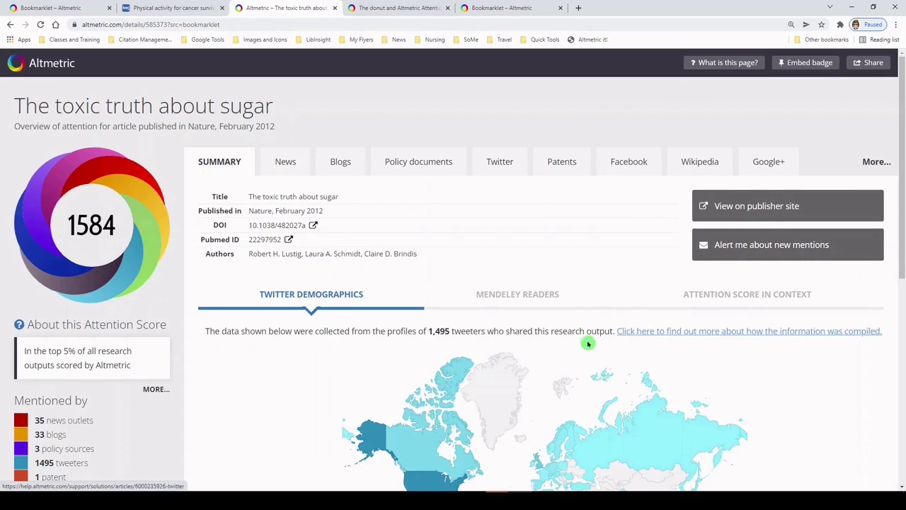
scroll(125, 368, down, 1)
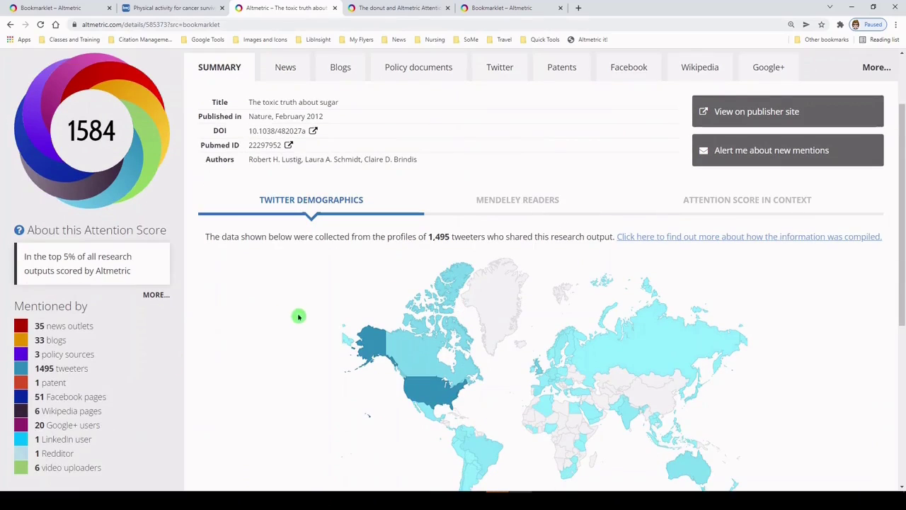
scroll(299, 318, up, 1)
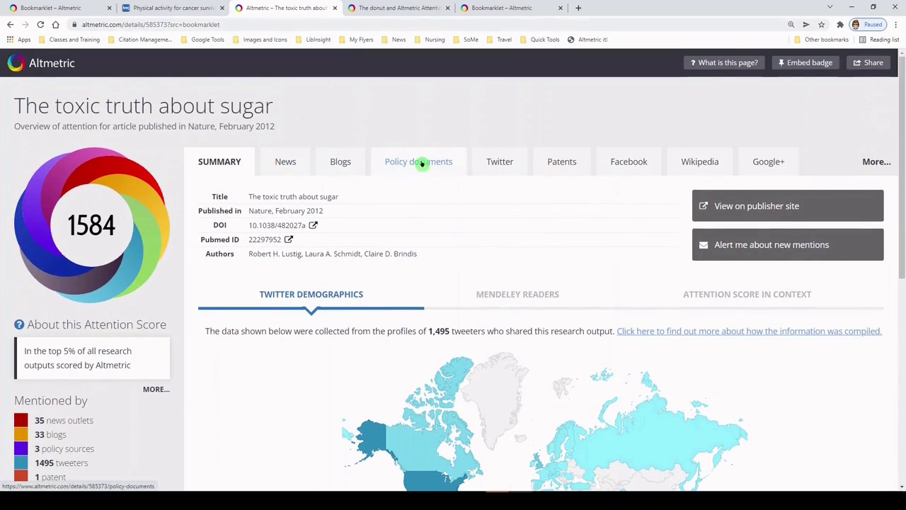
View the news stories that mention "The toxic truth about sugar".
click(285, 167)
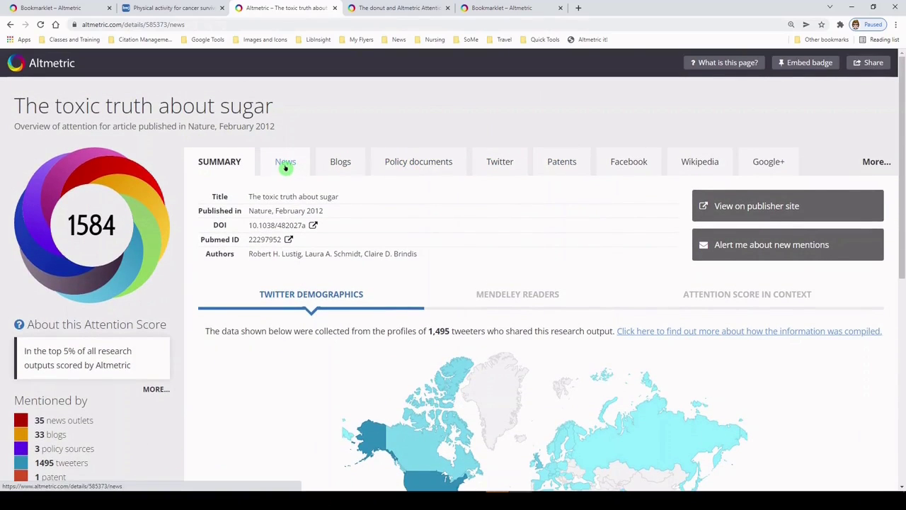
scroll(338, 232, down, 1)
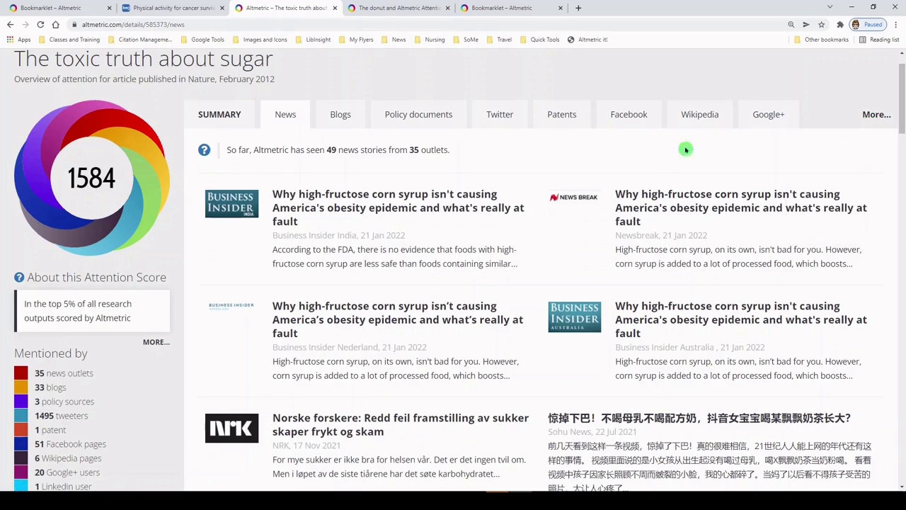
scroll(622, 213, up, 1)
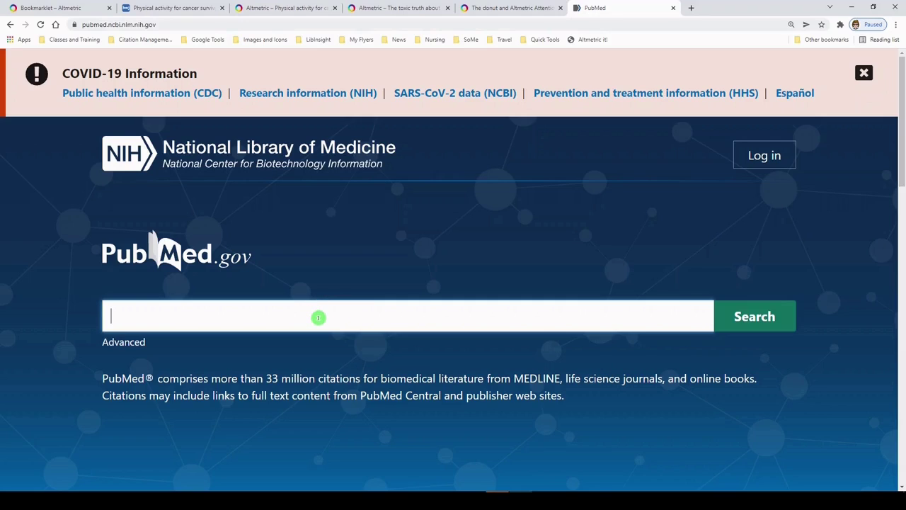
Search PubMed for "hydroxychloroquine AND covid".
text(hydo)
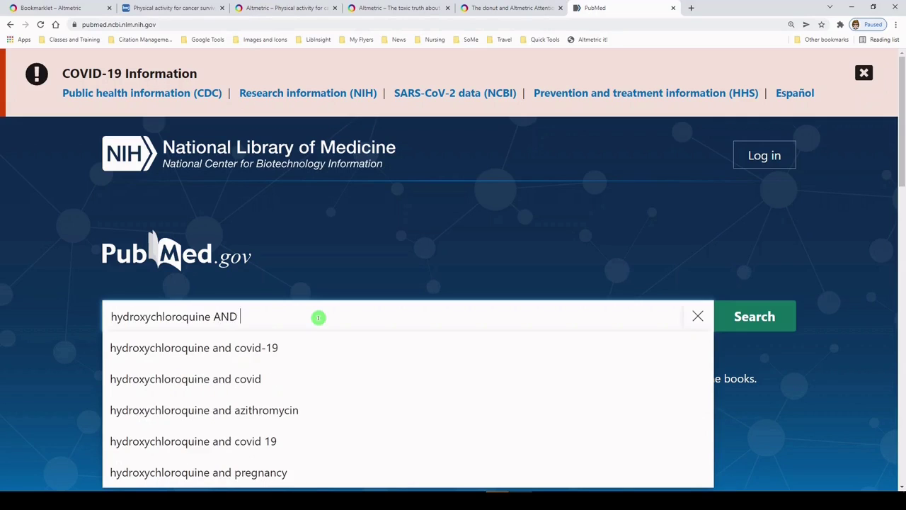
text(covid)
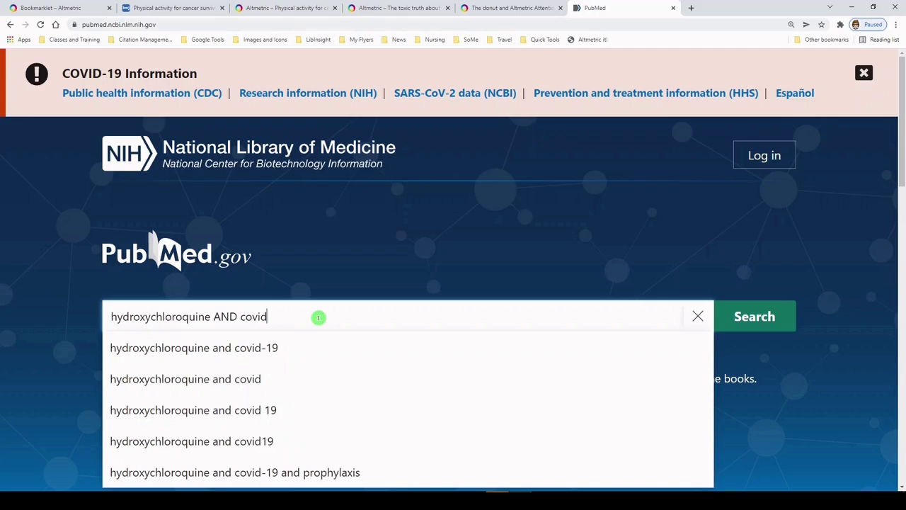
click(741, 312)
Open the systematic review on hydroxychloroquine for COVID-19 prophylaxis from the results and run the Altmetric it bookmarklet on it.
scroll(491, 332, down, 20)
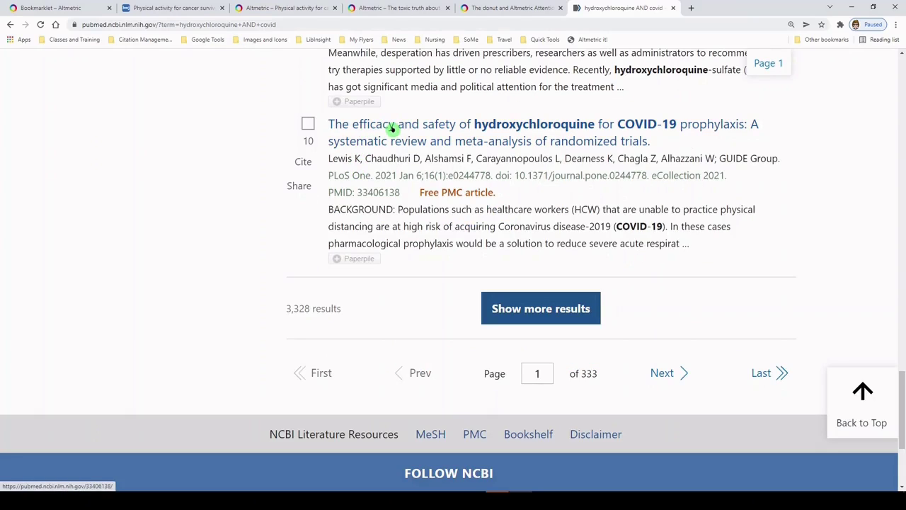
click(393, 128)
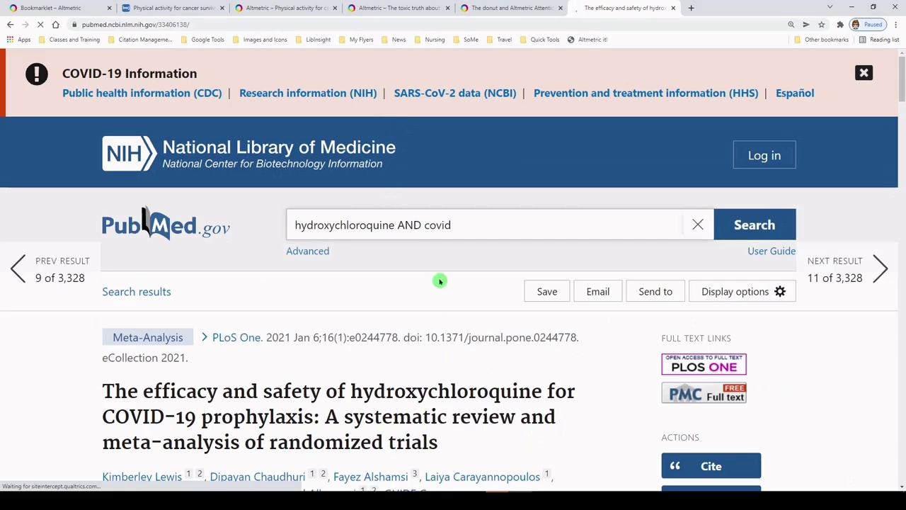
click(584, 40)
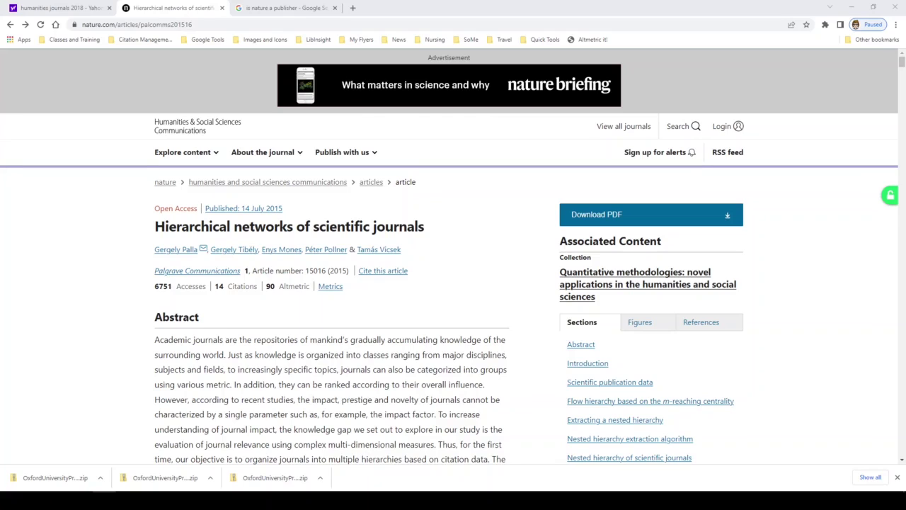
Run the Altmetric it bookmarklet on the article "Hierarchical networks of scientific journals" and open its full Altmetric details.
click(595, 40)
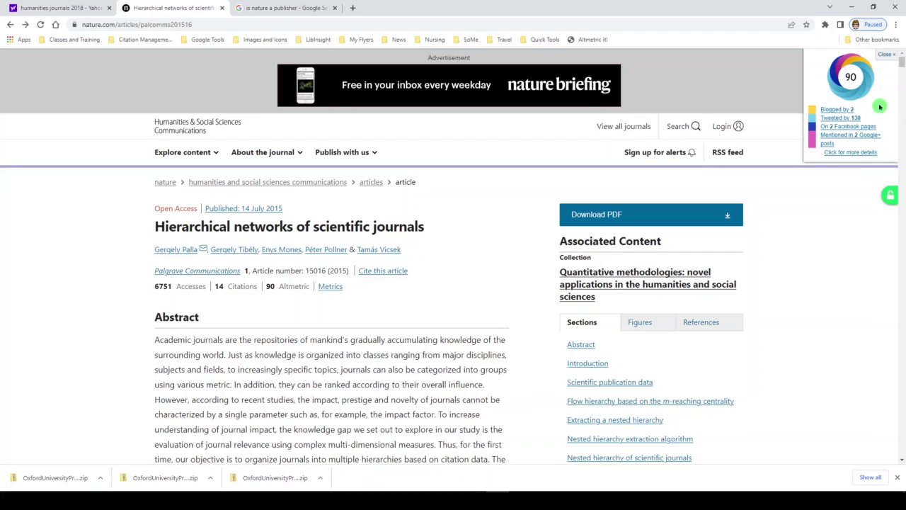
click(864, 154)
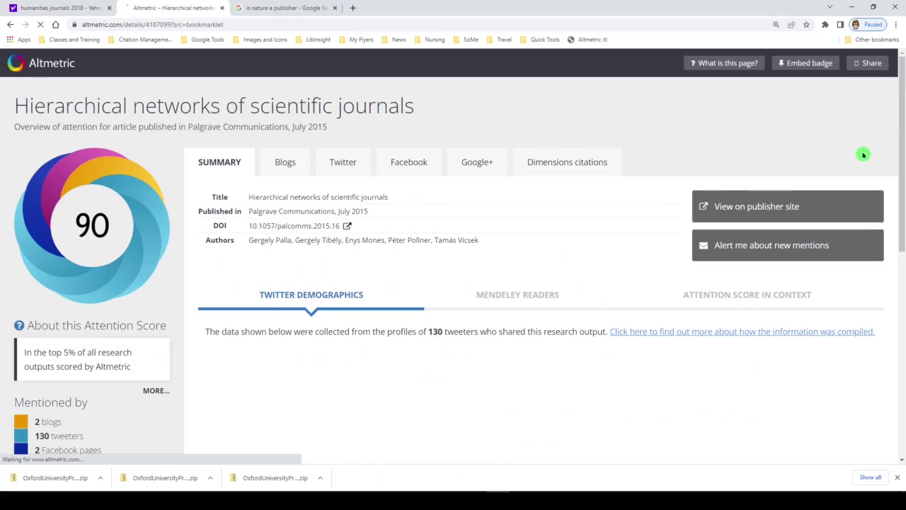